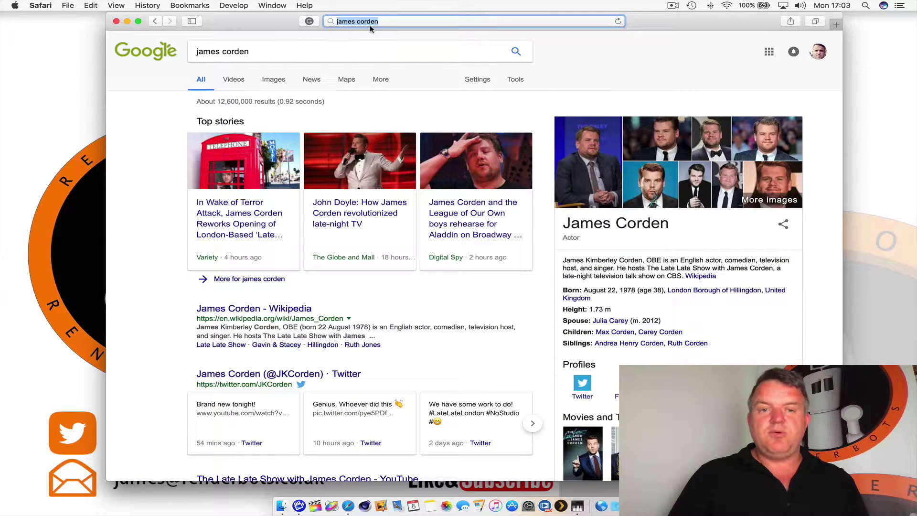
# - Show Google Images results for James Corden and preview the photo of him in a striped top
pyautogui.click(276, 83)
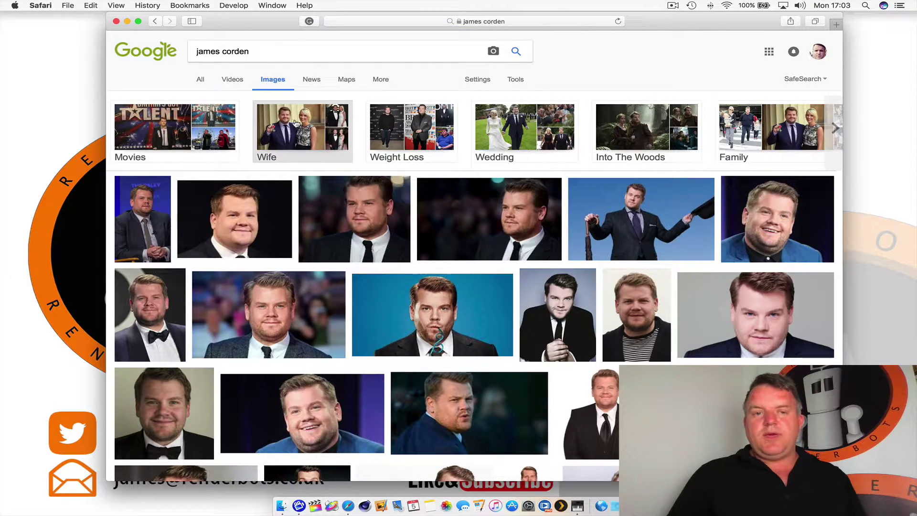
pyautogui.scroll(-5, 361, 226)
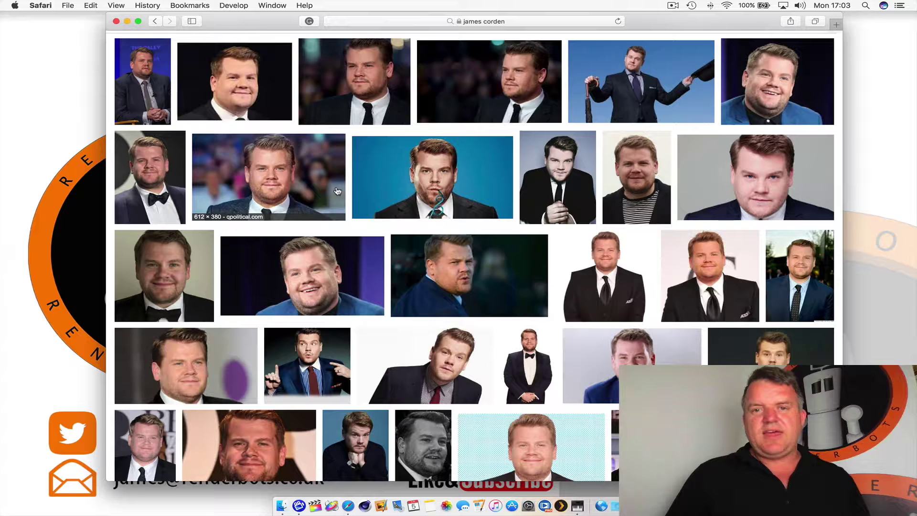
pyautogui.click(280, 185)
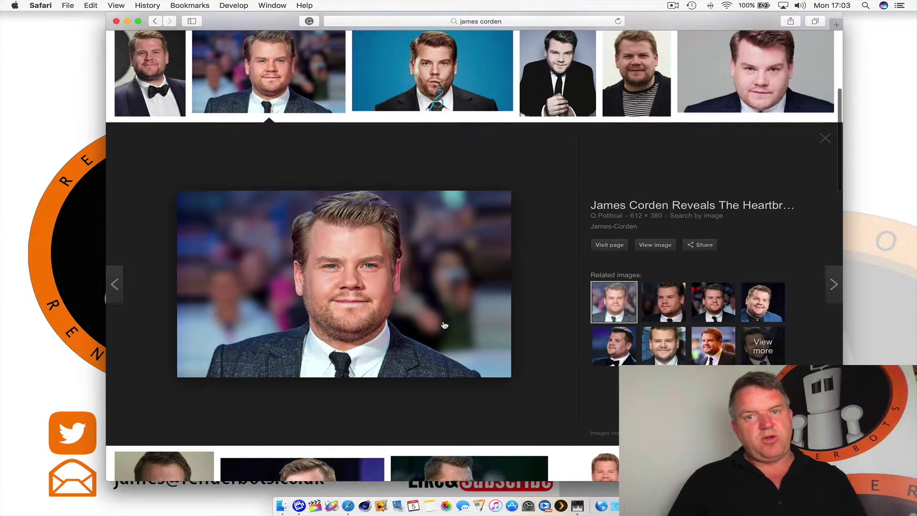
pyautogui.scroll(-10, 444, 325)
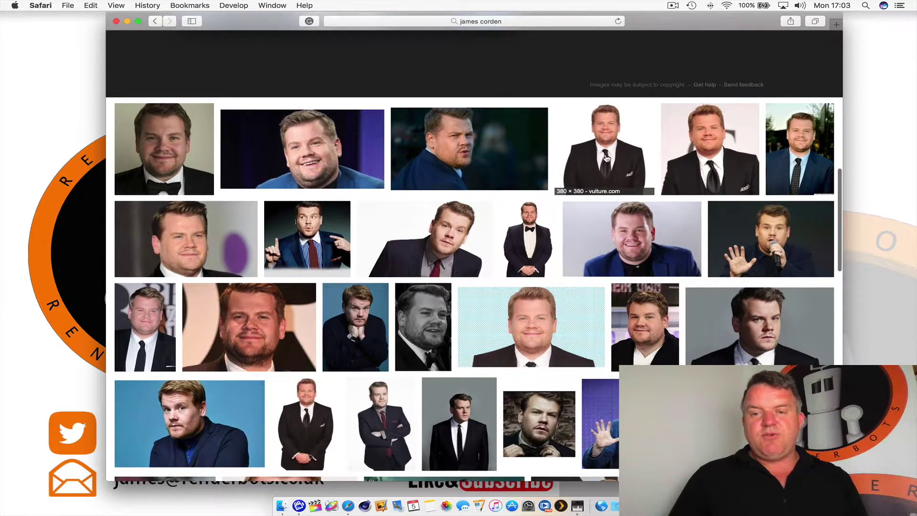
pyautogui.click(606, 159)
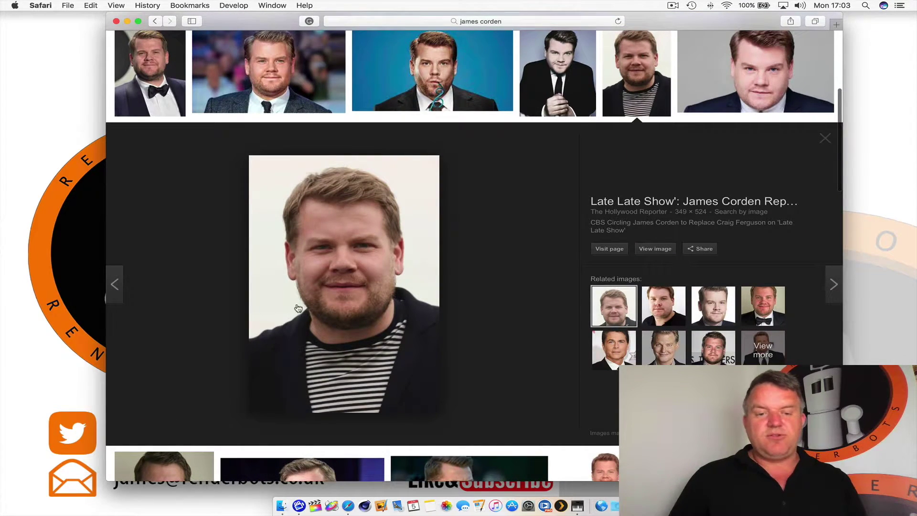
# - Save the striped-top photo to the desktop as a JPEG and select the search query
pyautogui.scroll(-2, 401, 277)
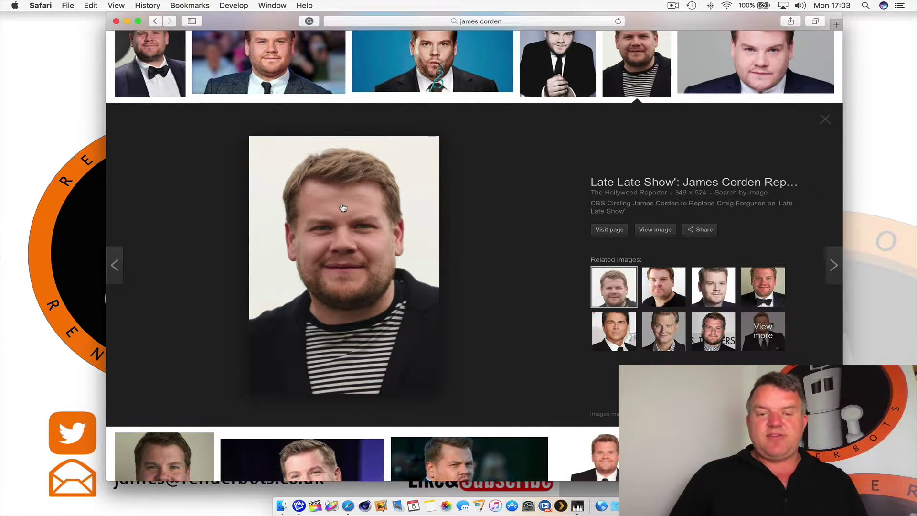
pyautogui.moveTo(352, 199); pyautogui.dragTo(68, 98)
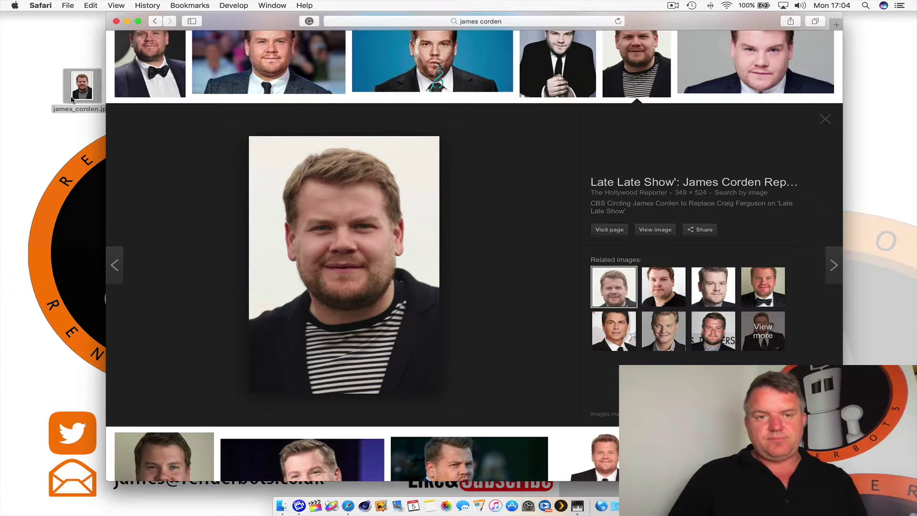
pyautogui.scroll(10, 228, 193)
pyautogui.tripleClick(222, 51)
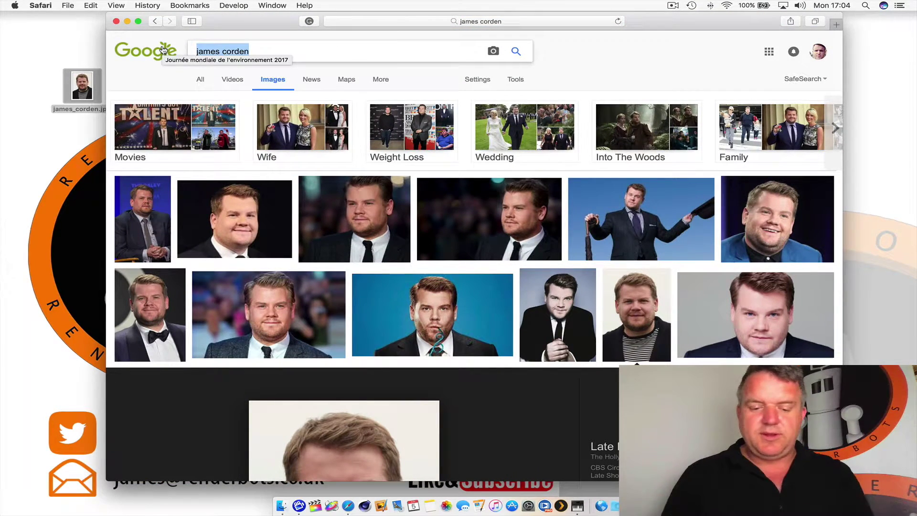
# - Search for bodybuilder images and save the transparent-background photo to the desktop as IpSpokesMan.png
pyautogui.write('body')
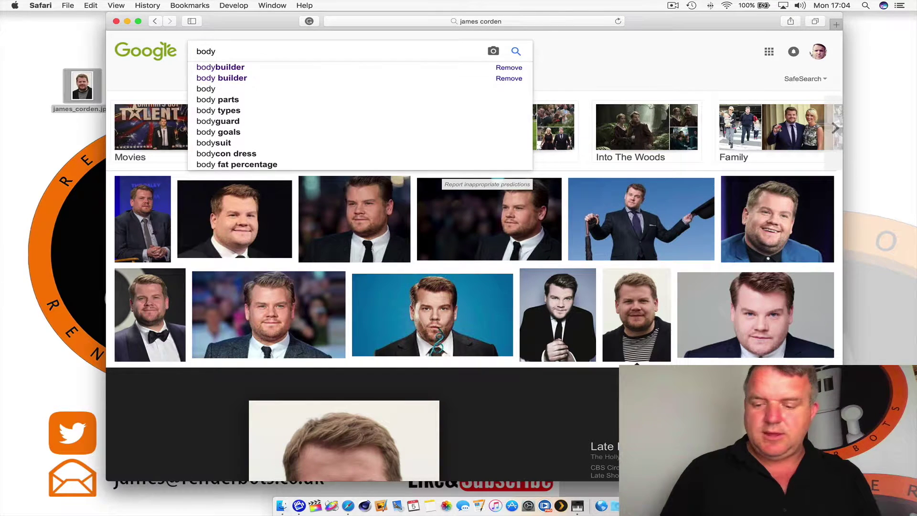
pyautogui.press('Down')
pyautogui.press('Return')
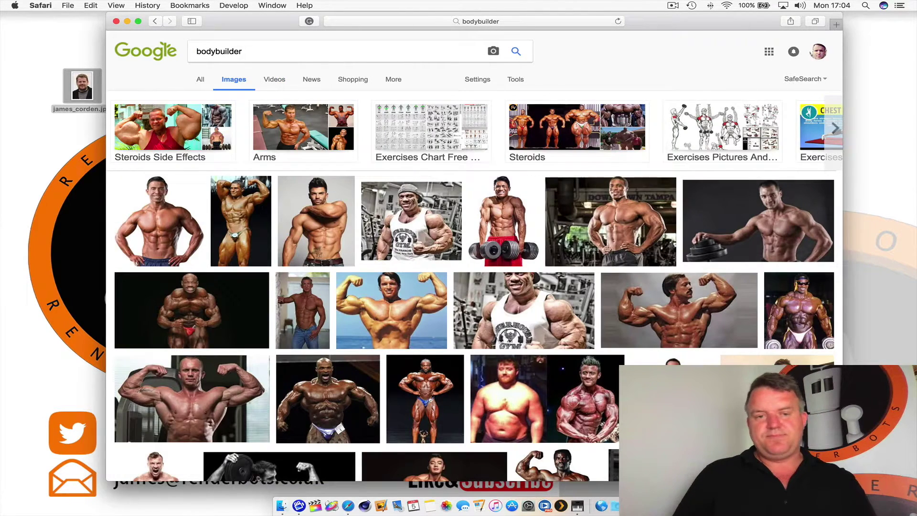
pyautogui.click(164, 242)
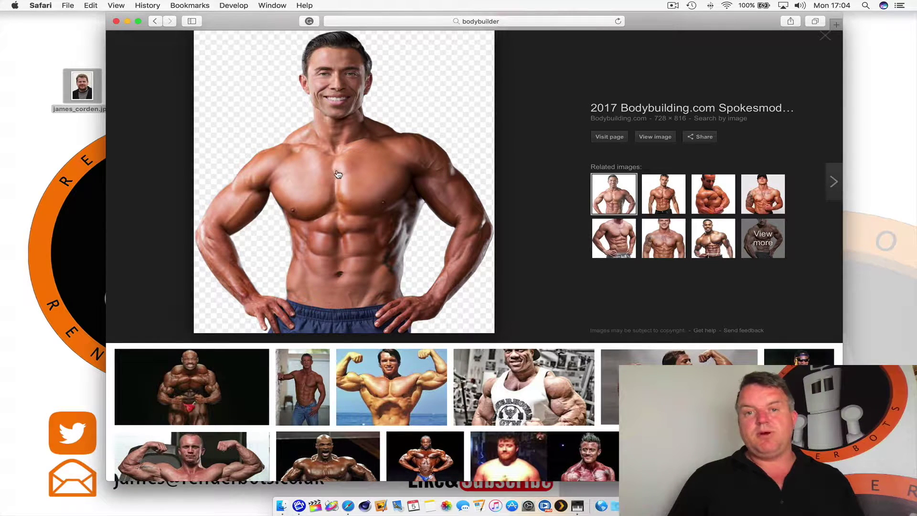
pyautogui.moveTo(331, 176); pyautogui.dragTo(65, 136)
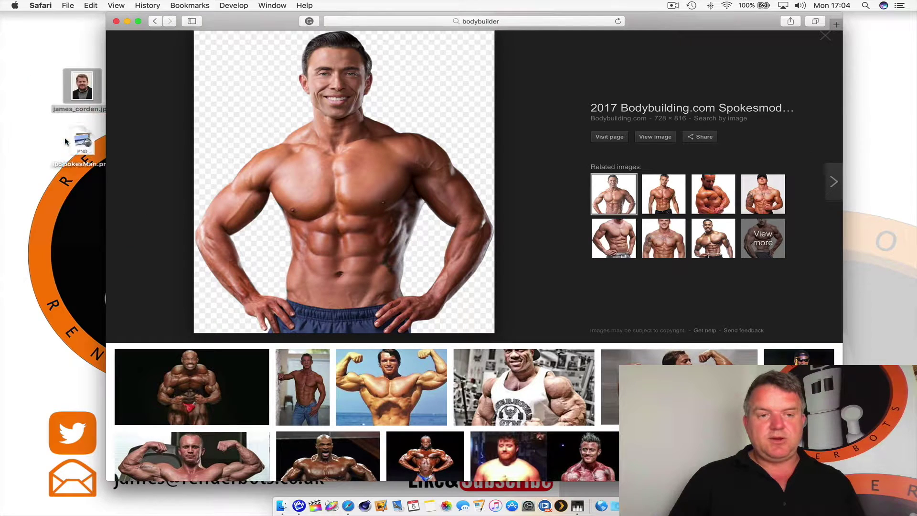
# - Close Safari and place james_corden.jpg beside the bodybuilder image on the desktop
pyautogui.click(116, 21)
pyautogui.moveTo(82, 141); pyautogui.dragTo(481, 88)
pyautogui.moveTo(76, 93); pyautogui.dragTo(409, 93)
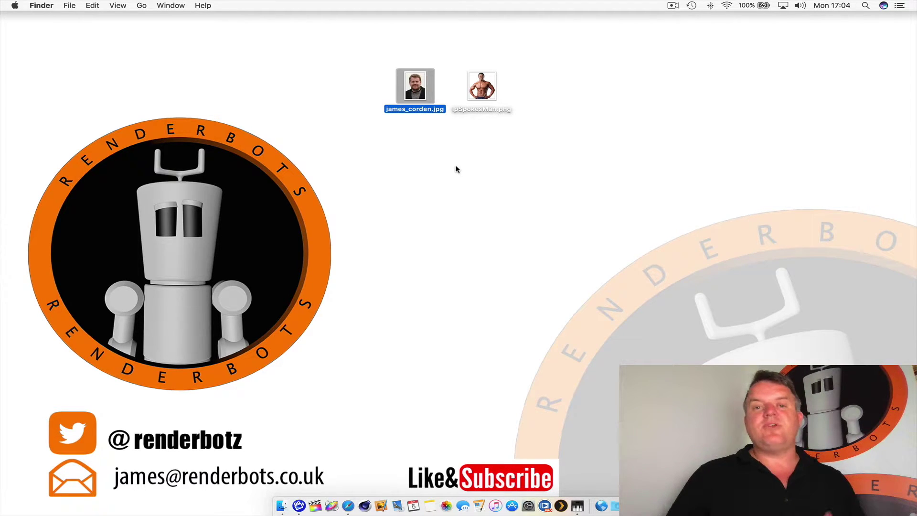
# - Open james_corden.jpg in Preview, then reposition and enlarge the window to fill most of the screen
pyautogui.doubleClick(418, 82)
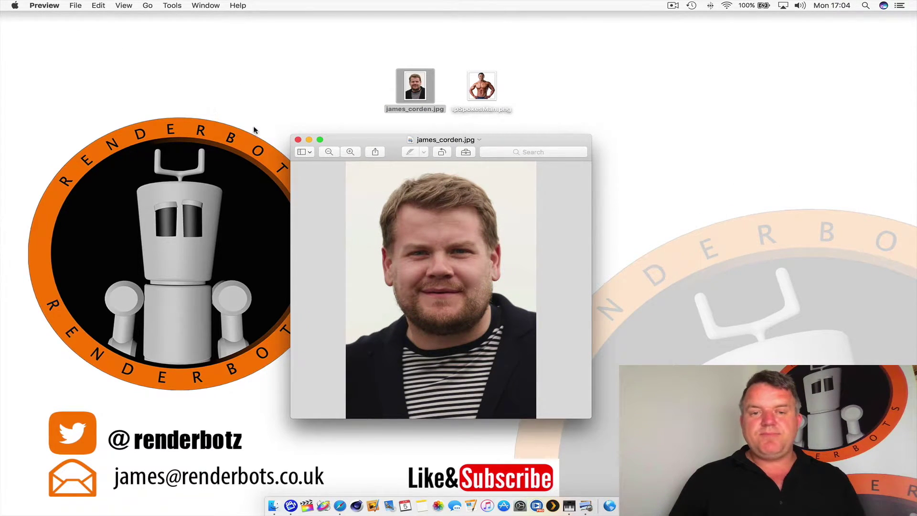
pyautogui.moveTo(360, 142); pyautogui.dragTo(341, 54)
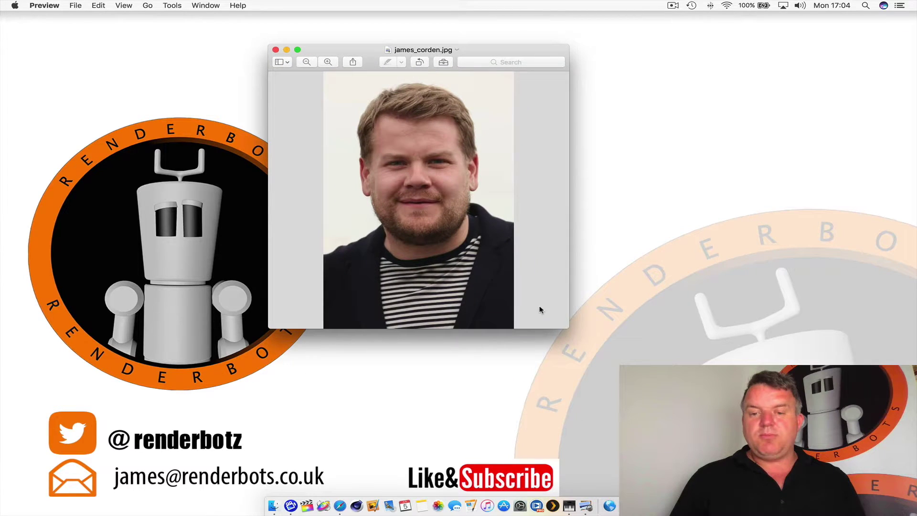
pyautogui.moveTo(570, 328); pyautogui.dragTo(667, 470)
pyautogui.moveTo(550, 42); pyautogui.dragTo(533, 31)
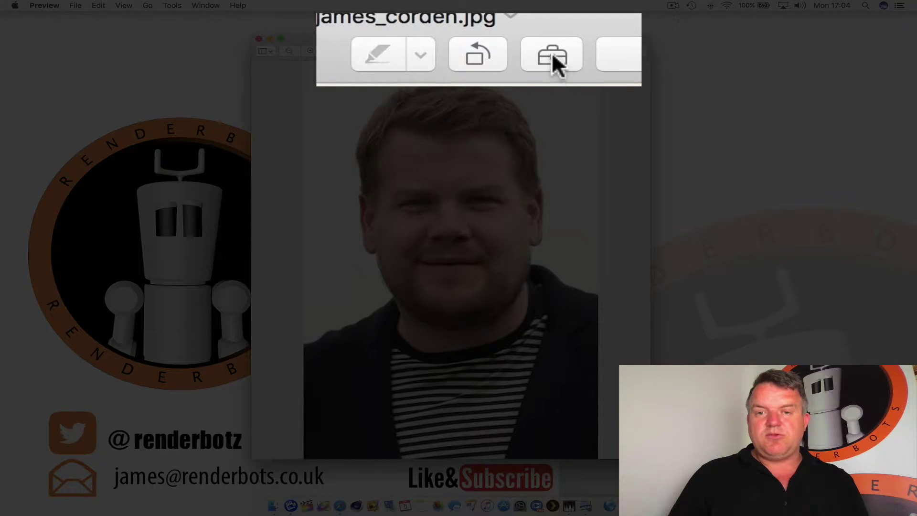
# - Show the Markup Toolbar and switch the selection tool to Smart Lasso
pyautogui.click(552, 50)
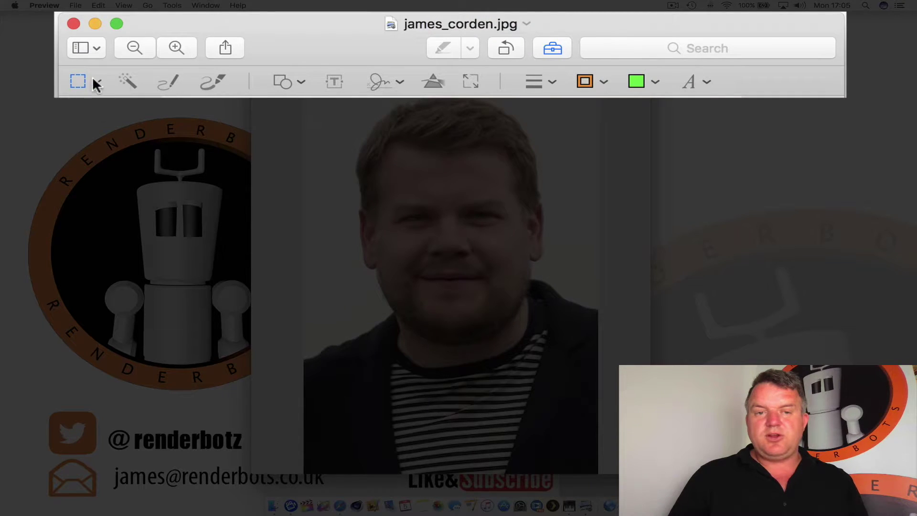
pyautogui.click(548, 48)
pyautogui.click(549, 49)
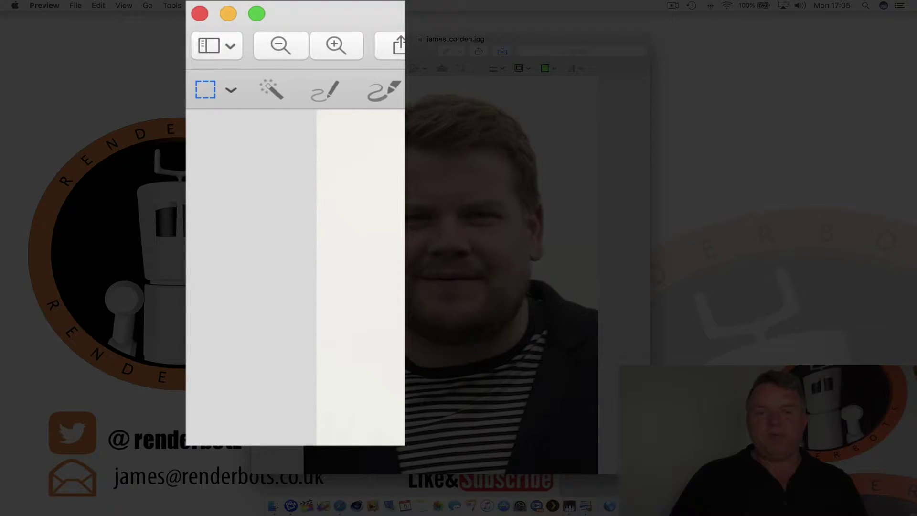
pyautogui.click(231, 90)
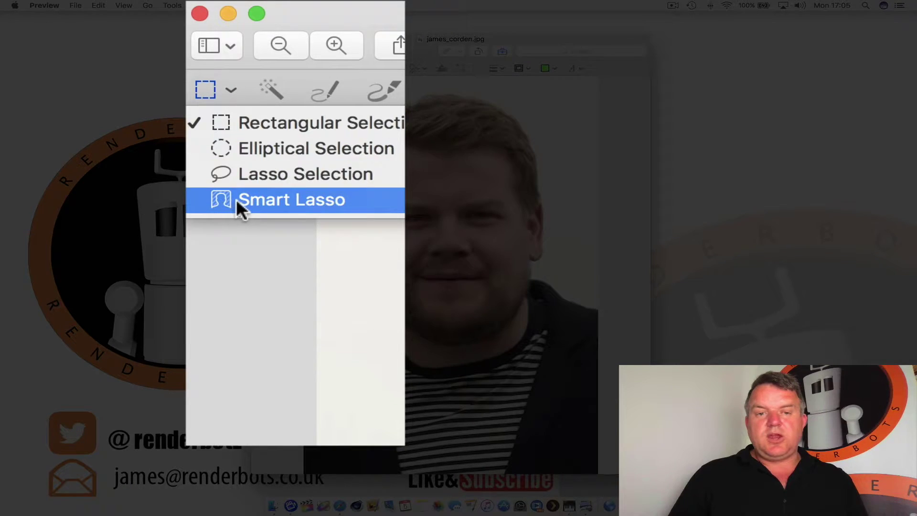
pyautogui.click(329, 200)
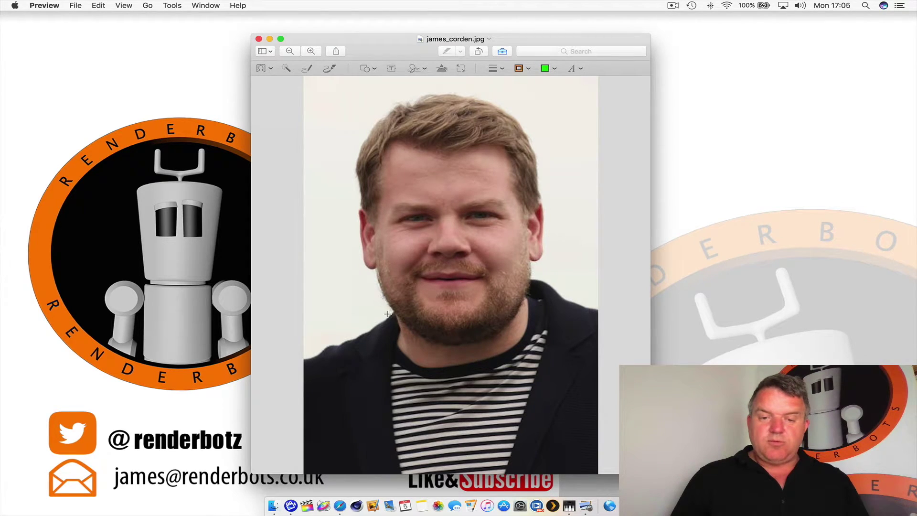
# - Trace a Smart Lasso outline around the head, hair to chin, and close it at the start point
pyautogui.moveTo(391, 312)
pyautogui.mouseDown()
pyautogui.moveTo(355, 232)
pyautogui.moveTo(358, 139)
pyautogui.moveTo(397, 101)
pyautogui.moveTo(421, 94)
pyautogui.moveTo(458, 91)
pyautogui.moveTo(513, 106)
pyautogui.moveTo(537, 149)
pyautogui.moveTo(552, 260)
pyautogui.moveTo(537, 292)
pyautogui.moveTo(507, 331)
pyautogui.moveTo(479, 344)
pyautogui.moveTo(424, 342)
pyautogui.moveTo(400, 328)
pyautogui.mouseUp()
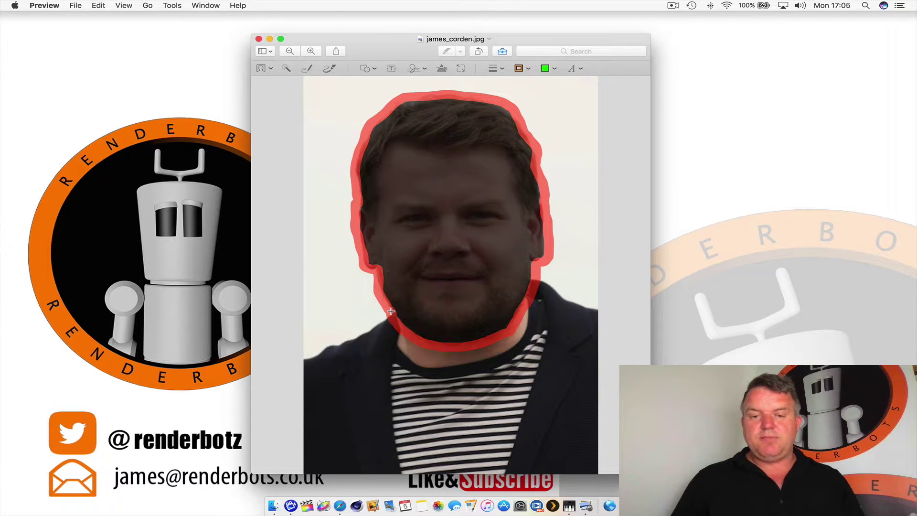
pyautogui.moveTo(390, 311); pyautogui.dragTo(390, 311)
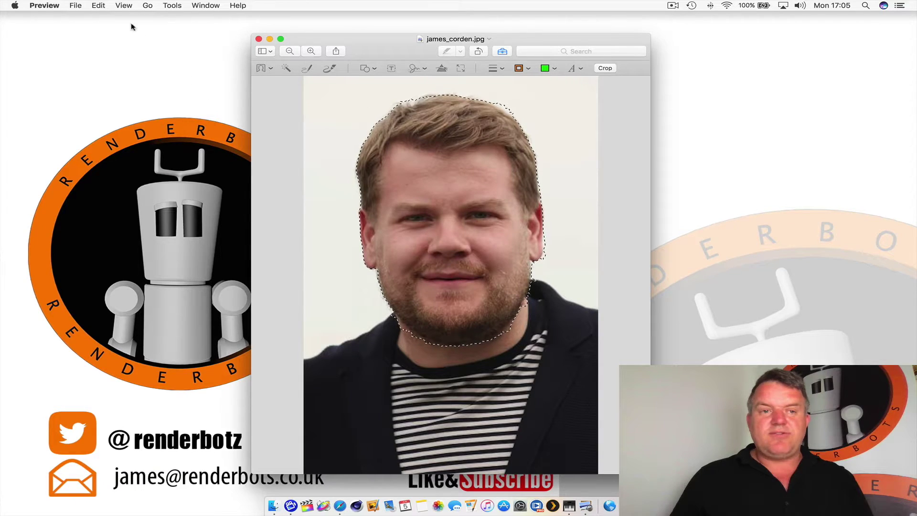
# - Cut the selected head to the clipboard, accepting conversion of the image to PNG
pyautogui.click(101, 6)
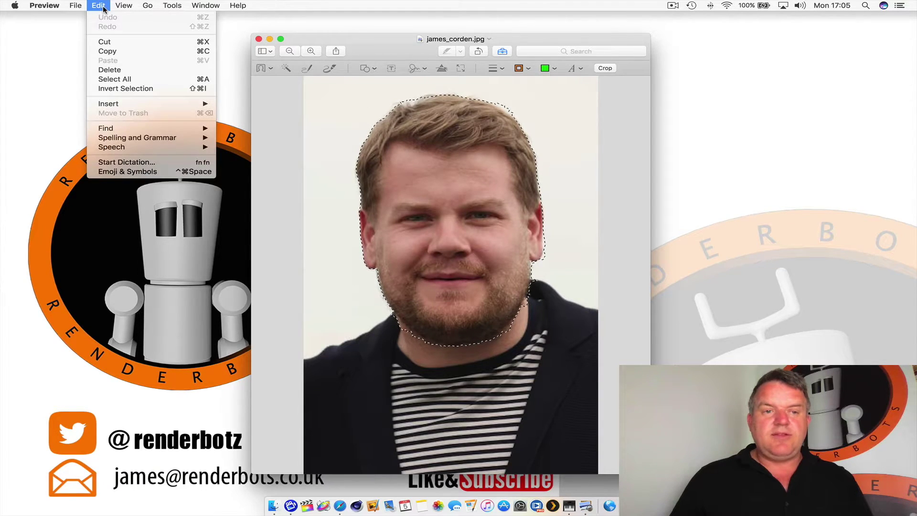
pyautogui.click(107, 42)
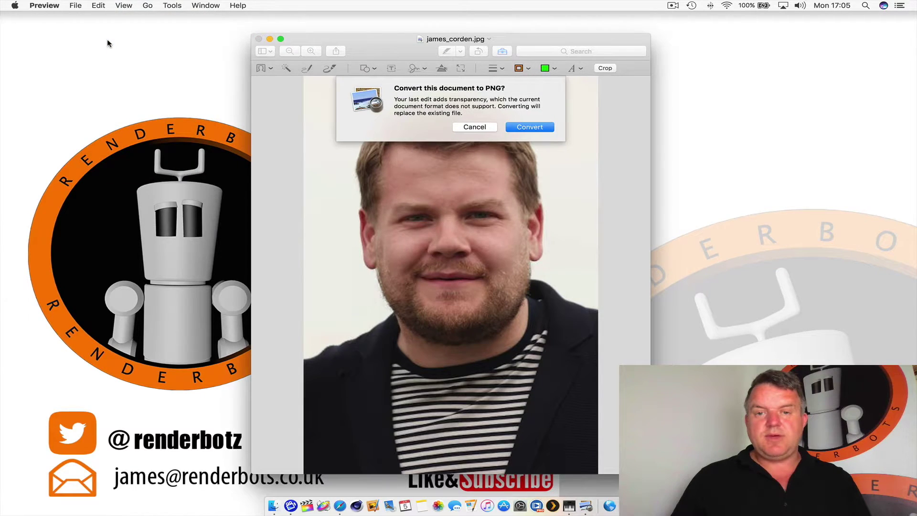
pyautogui.click(542, 128)
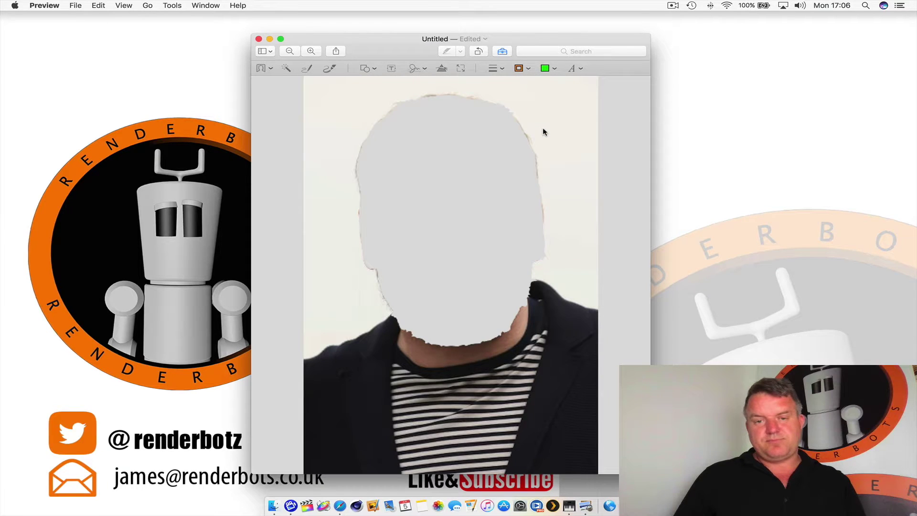
# - Close the edited image window, discarding the changes without saving
pyautogui.moveTo(404, 53); pyautogui.dragTo(449, 50)
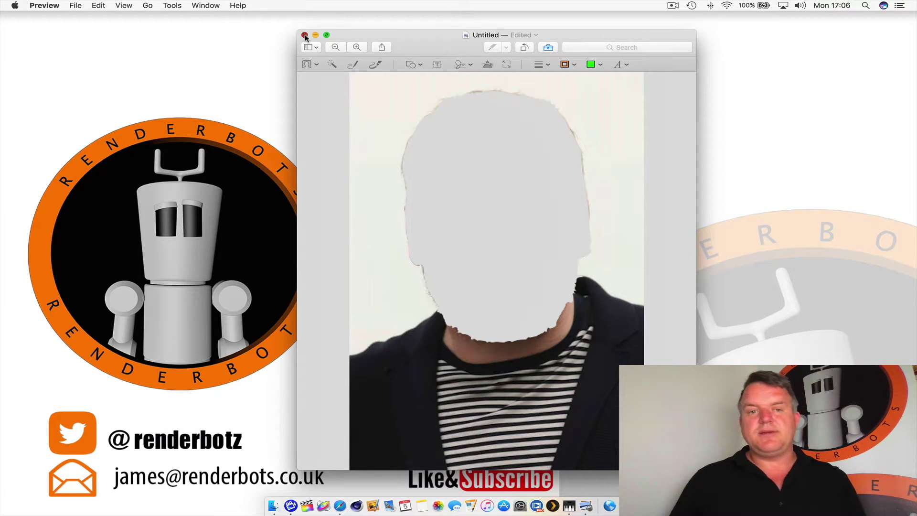
pyautogui.click(304, 35)
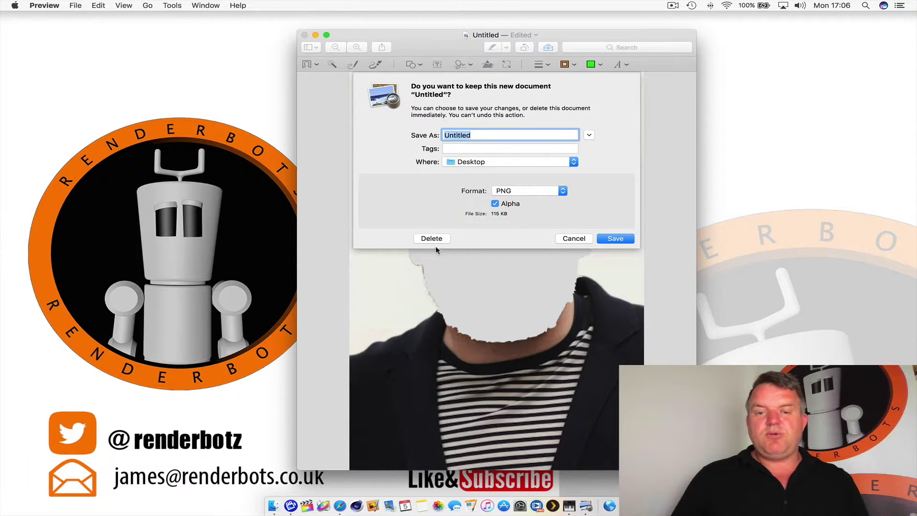
pyautogui.click(432, 239)
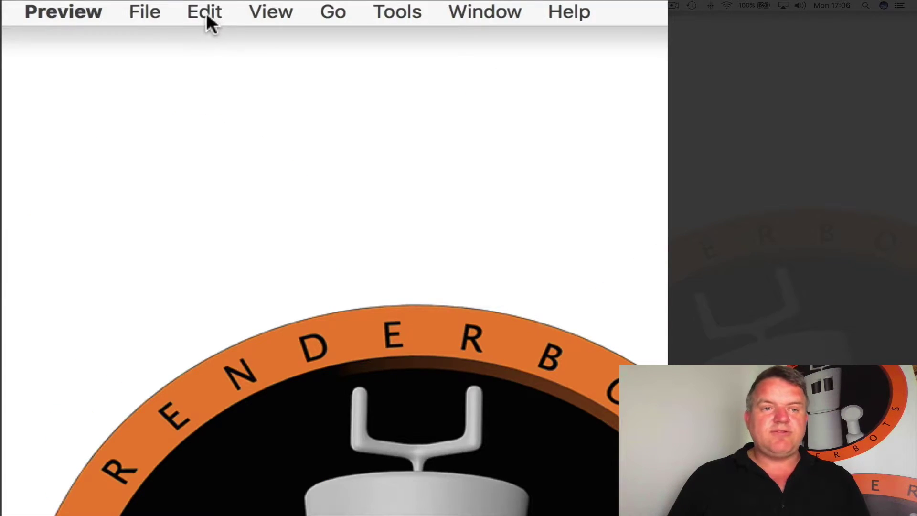
# - Create a new untitled image from the clipboard showing the transparent cut-out head, and enlarge its window
pyautogui.click(99, 6)
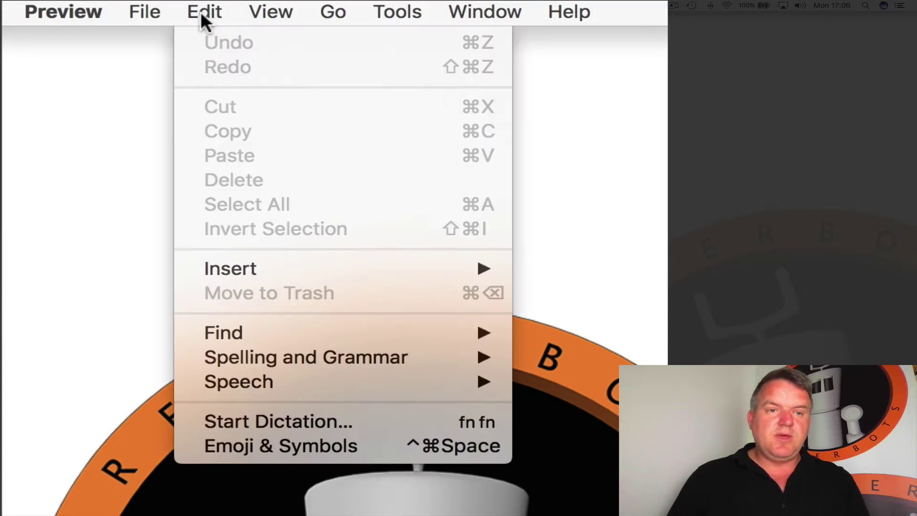
pyautogui.moveTo(84, 5)
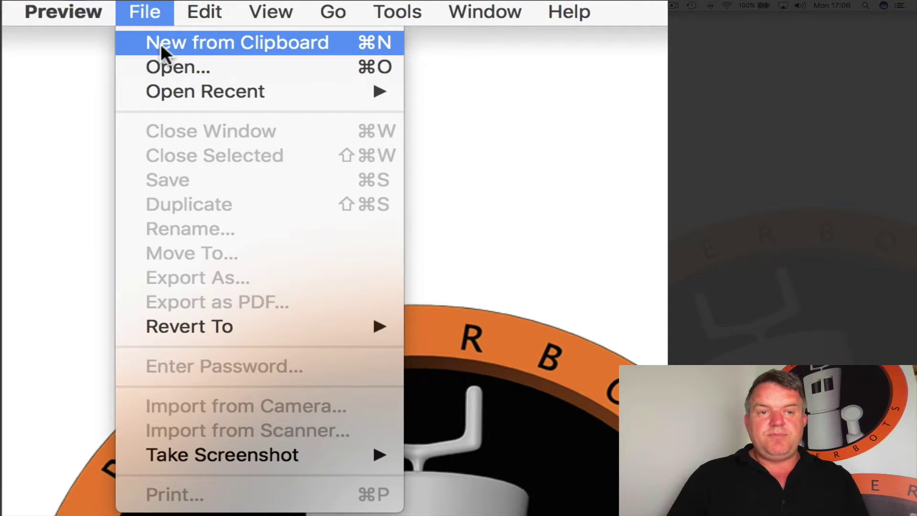
pyautogui.click(325, 42)
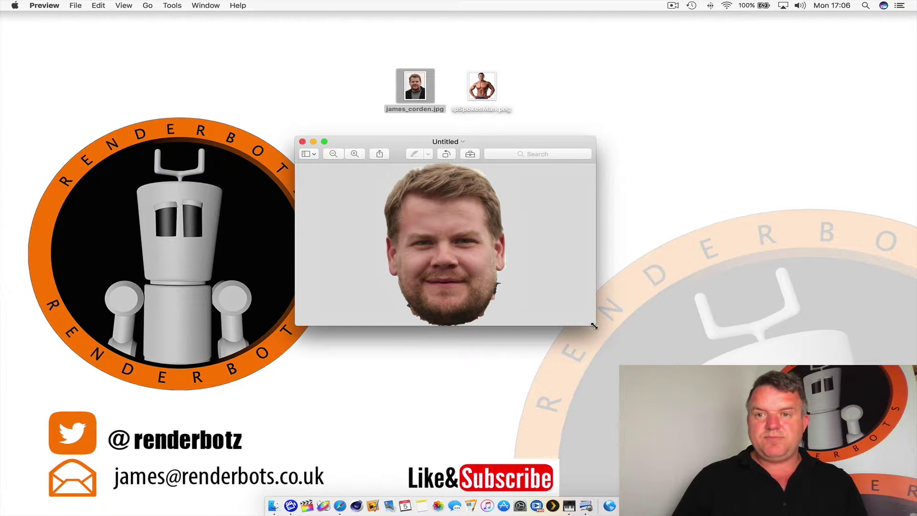
pyautogui.moveTo(595, 325); pyautogui.dragTo(689, 465)
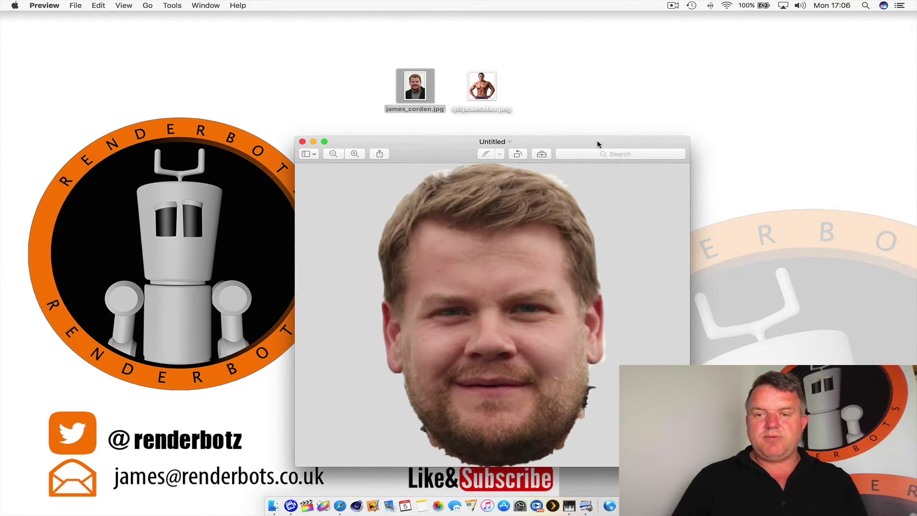